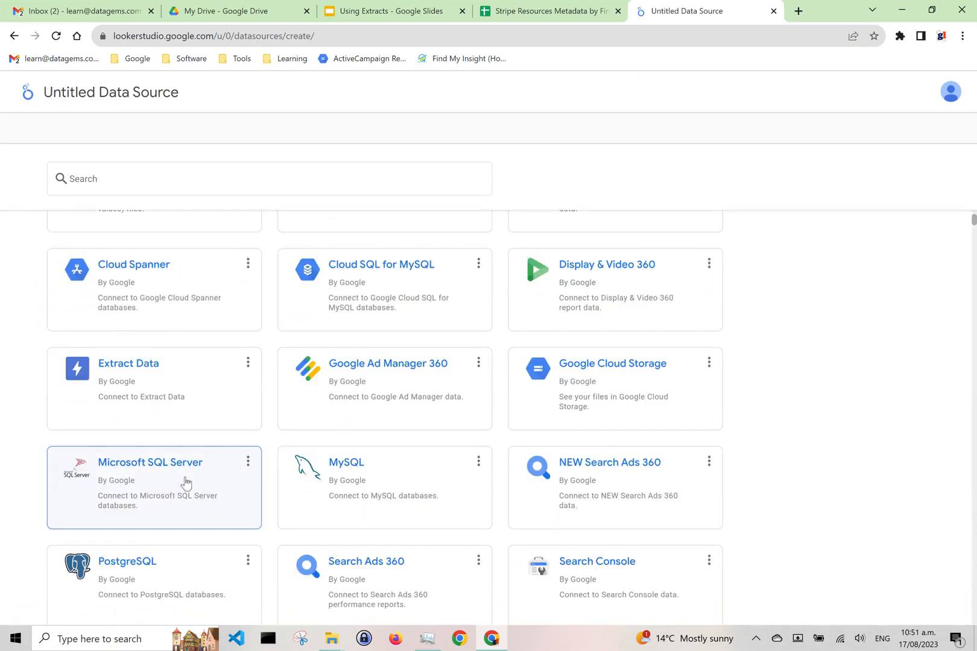
Step: Choose the Extract Data connector and select S1.03- Charges as its data source
left_click(156, 375)
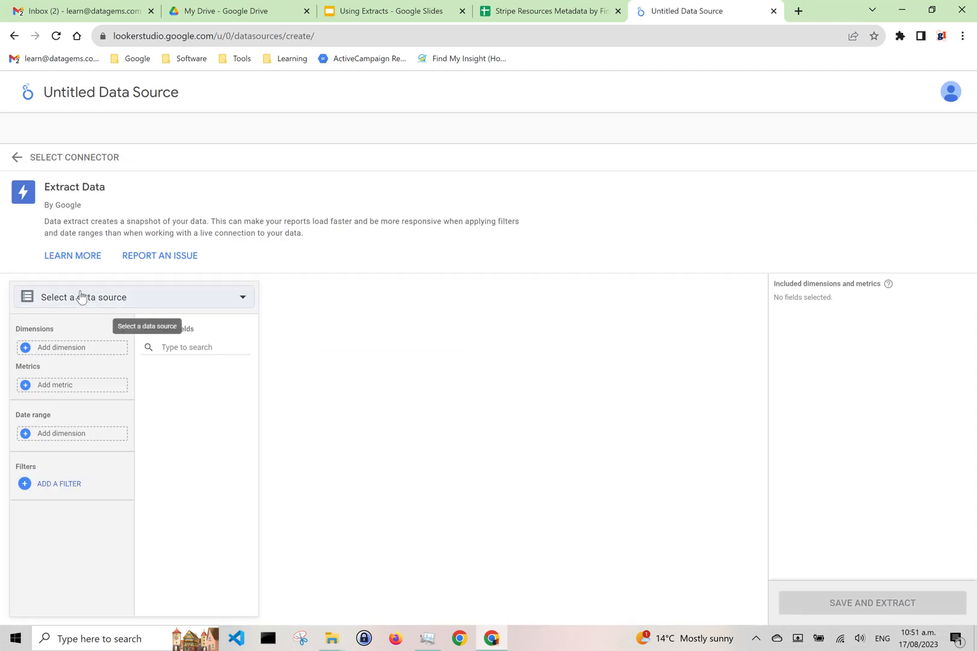
left_click(242, 302)
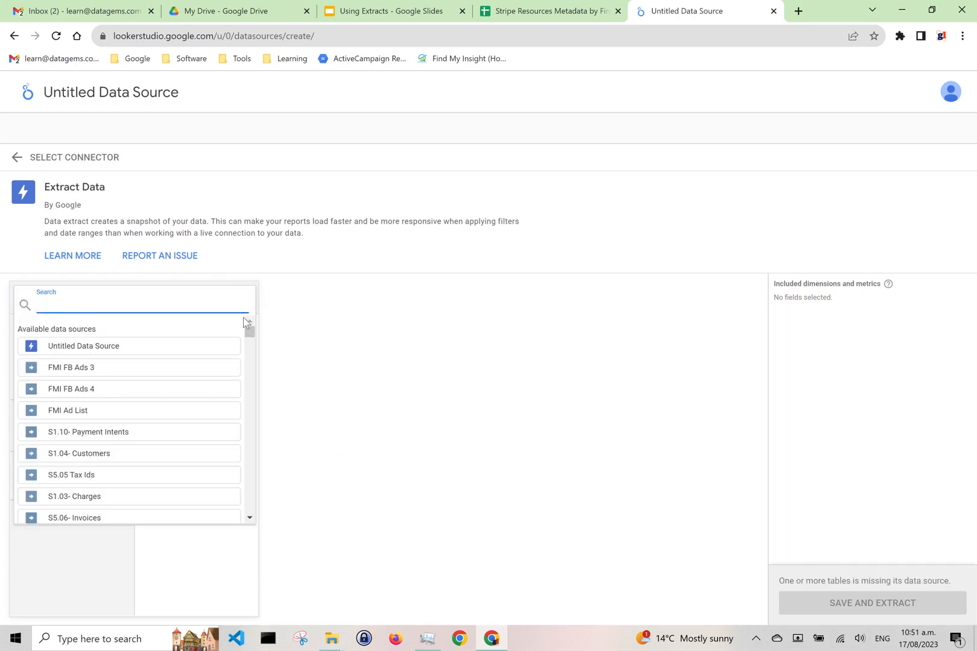
left_click_drag(249, 334, 236, 471)
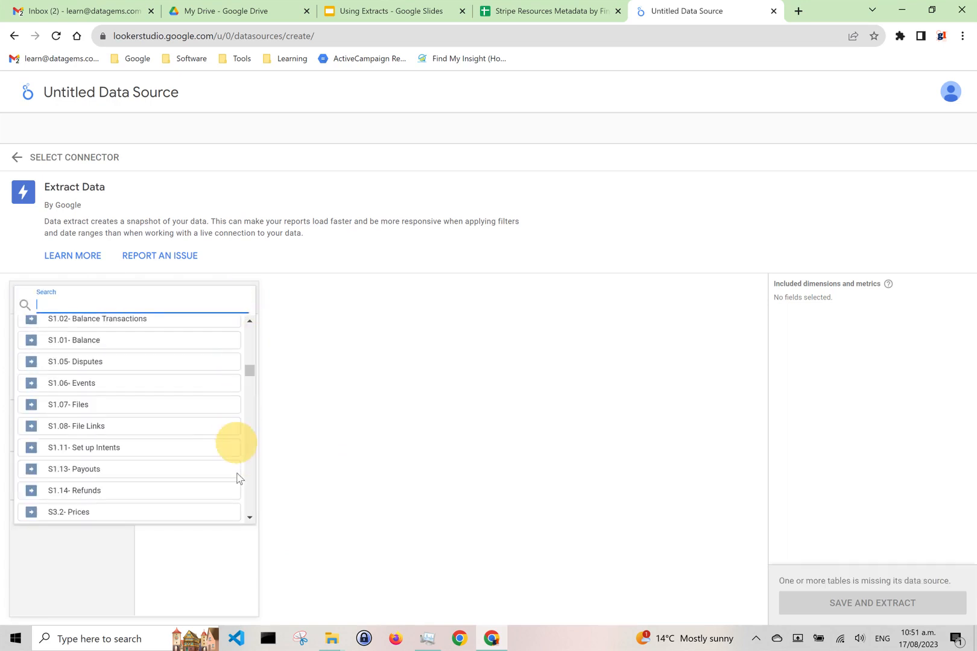
left_click_drag(250, 370, 246, 337)
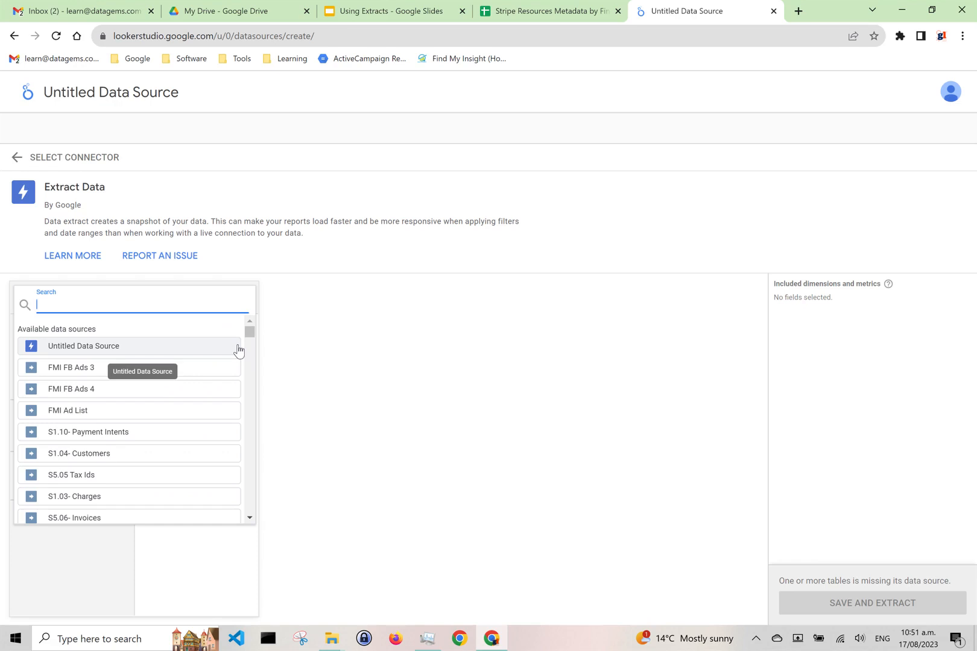
left_click(250, 520)
left_click(251, 520)
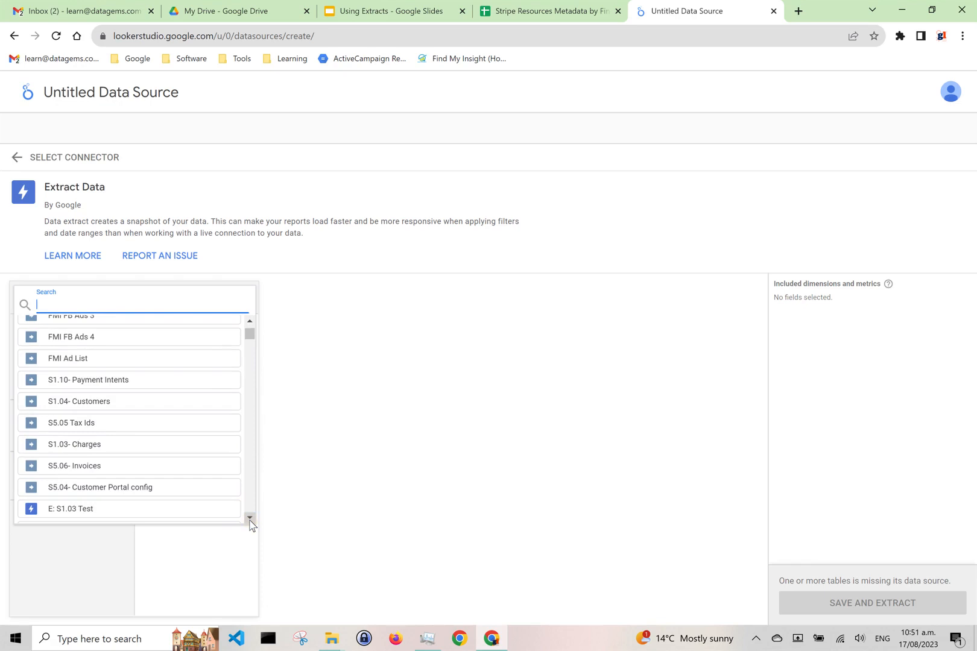
left_click(250, 520)
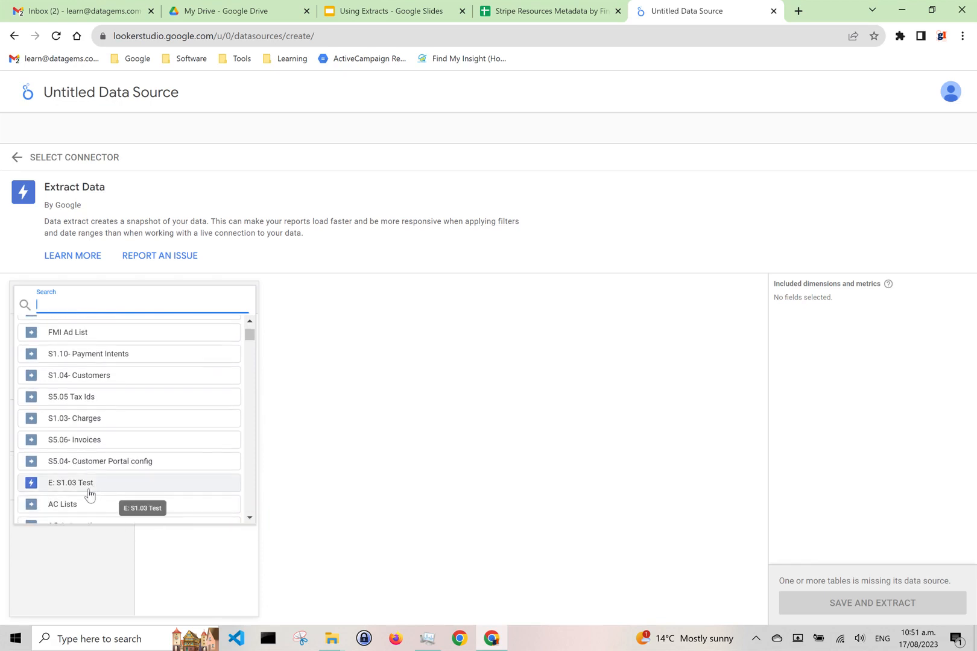
left_click(77, 419)
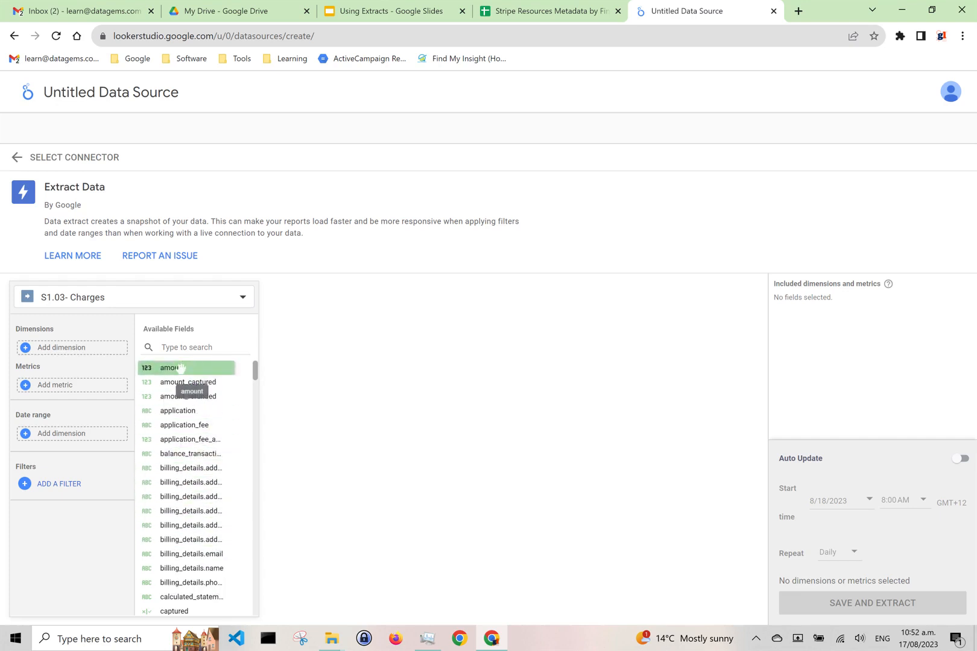
Step: Add amount as a metric and application and created as dimensions of the extract
left_click_drag(171, 368, 48, 391)
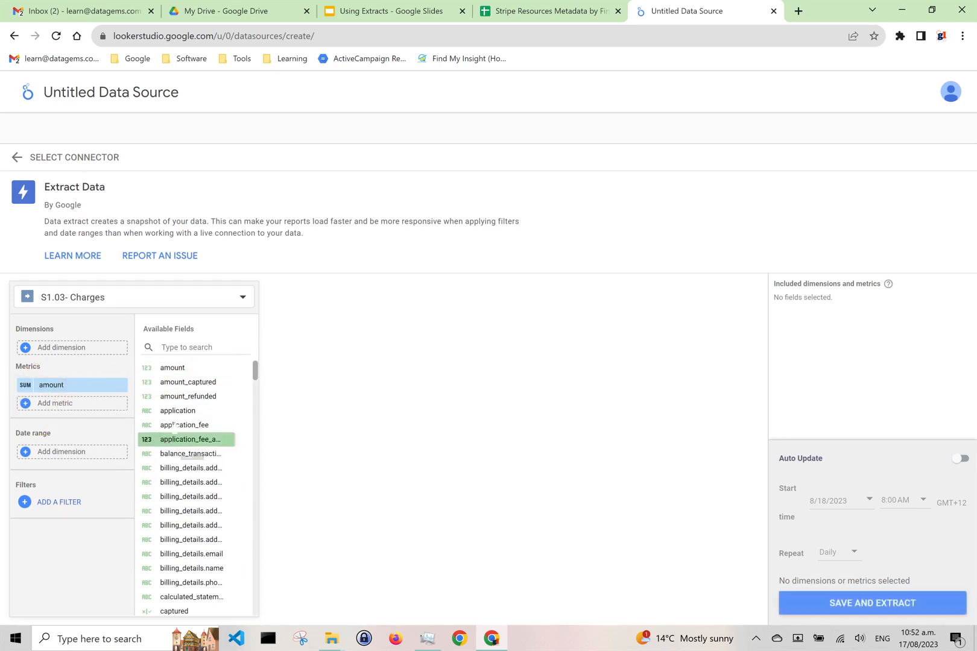
left_click_drag(178, 413, 67, 349)
left_click(175, 346)
type("creat")
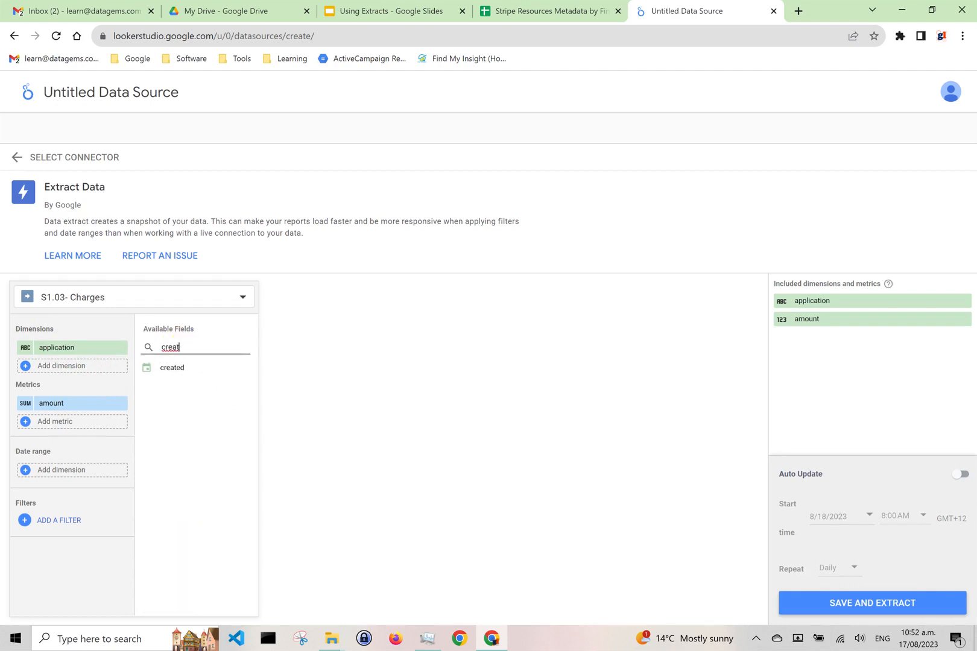
left_click_drag(170, 366, 84, 368)
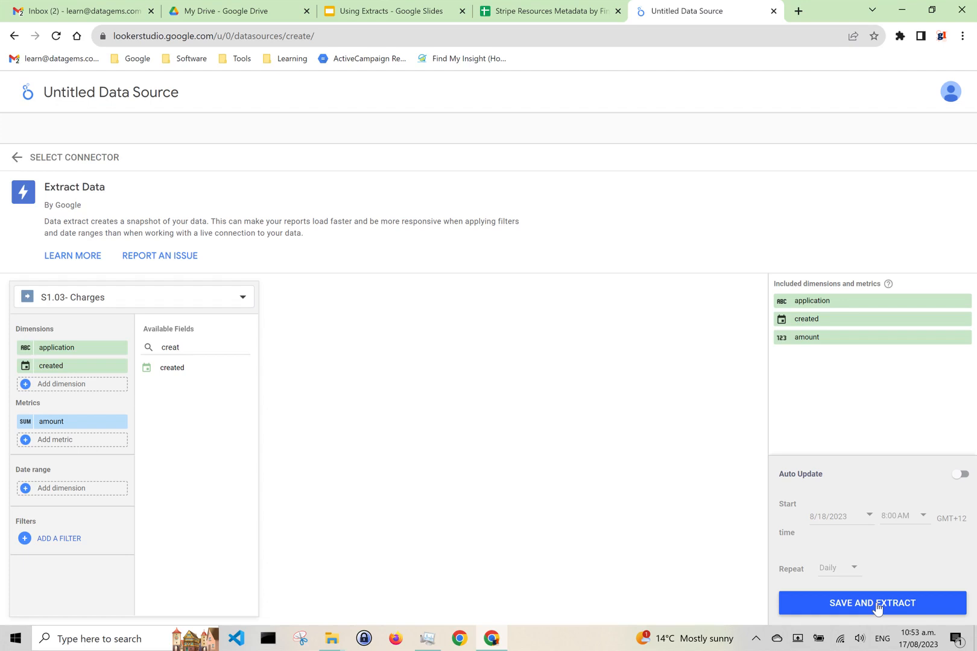
Step: Enable auto update starting 8/18/2023 at 7:30 AM, then save and run the extract
left_click(959, 474)
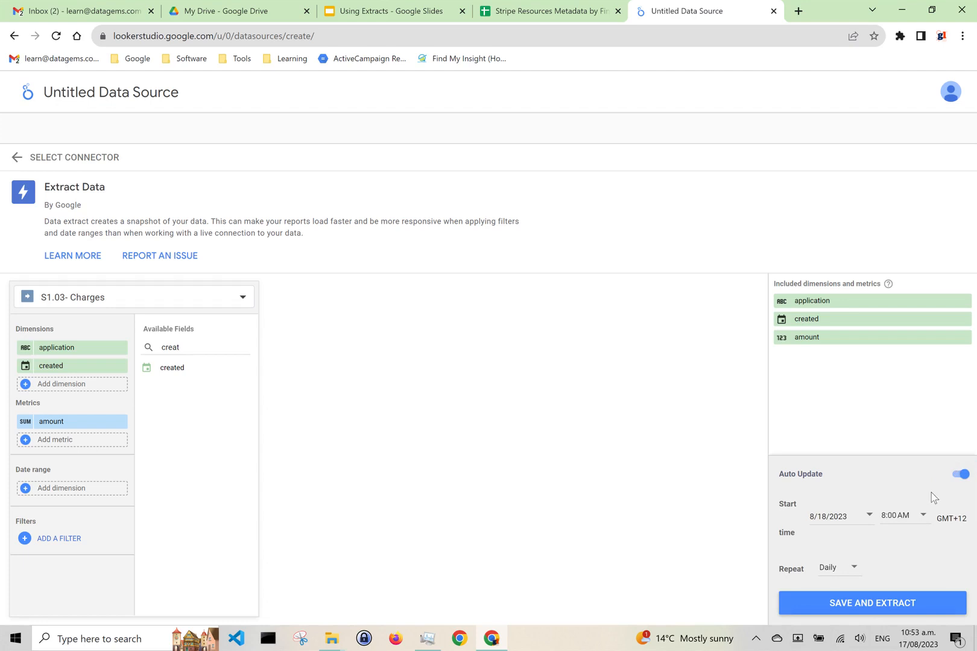
left_click(868, 516)
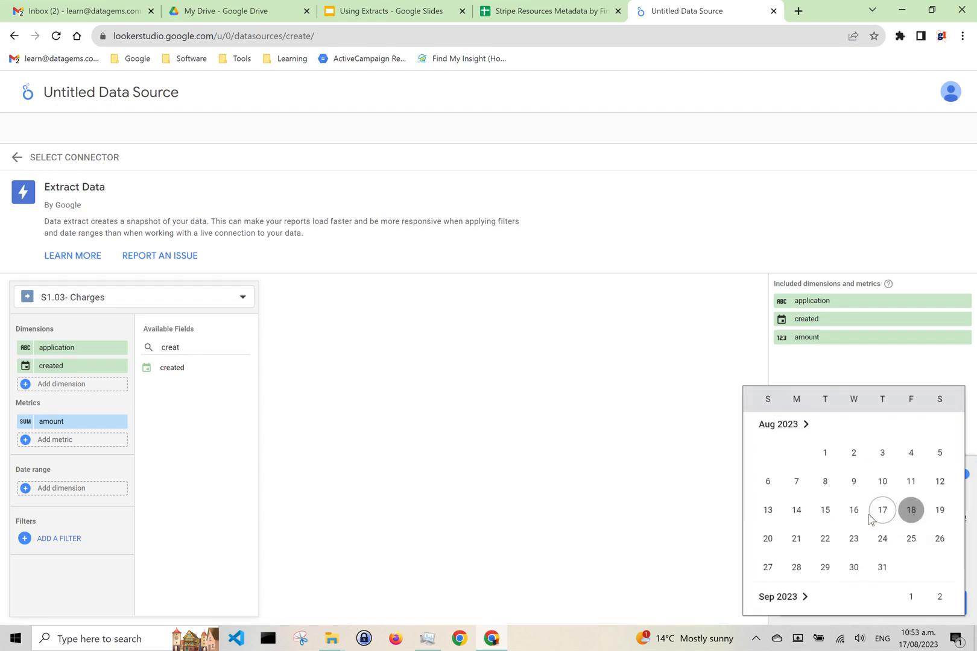
left_click(914, 520)
left_click(911, 522)
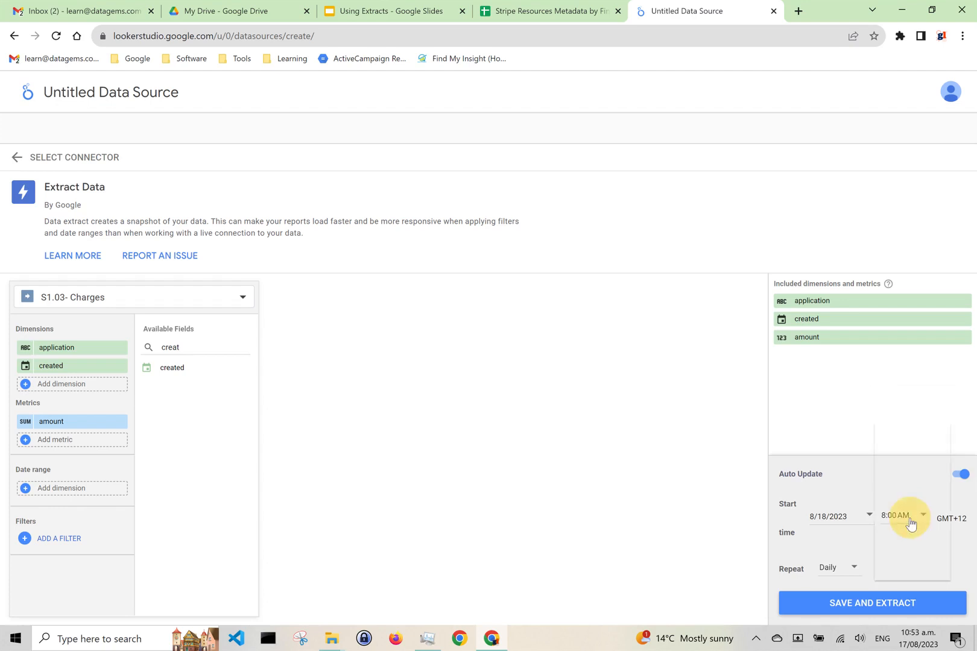
left_click(900, 485)
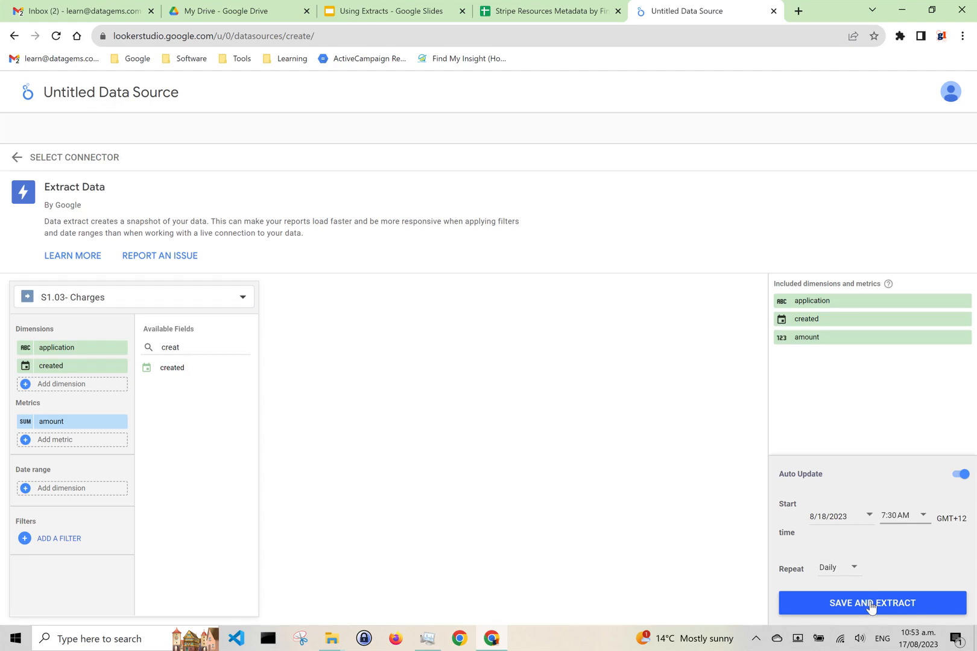
left_click(871, 605)
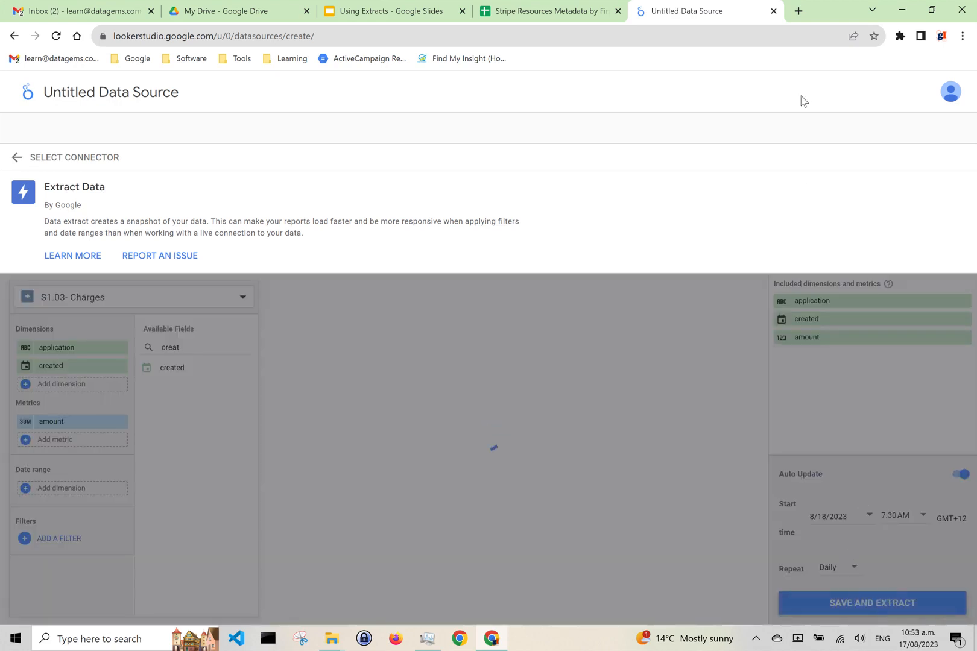
Step: Open the report "Looker Studio: How to use Extracts" in a new browser tab and switch it to edit mode
left_click(798, 11)
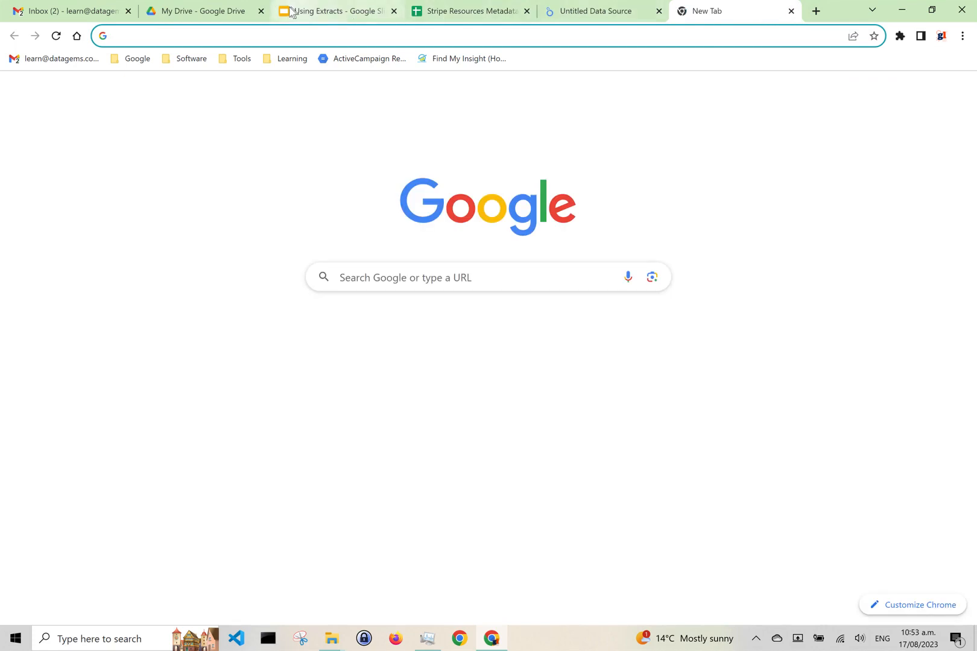
left_click(130, 58)
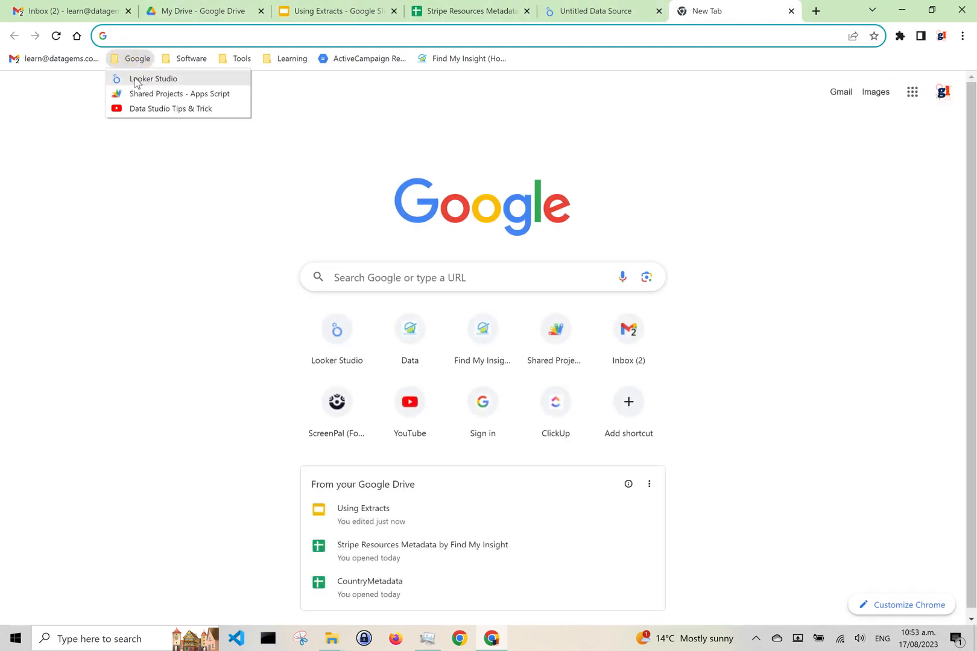
left_click(137, 79)
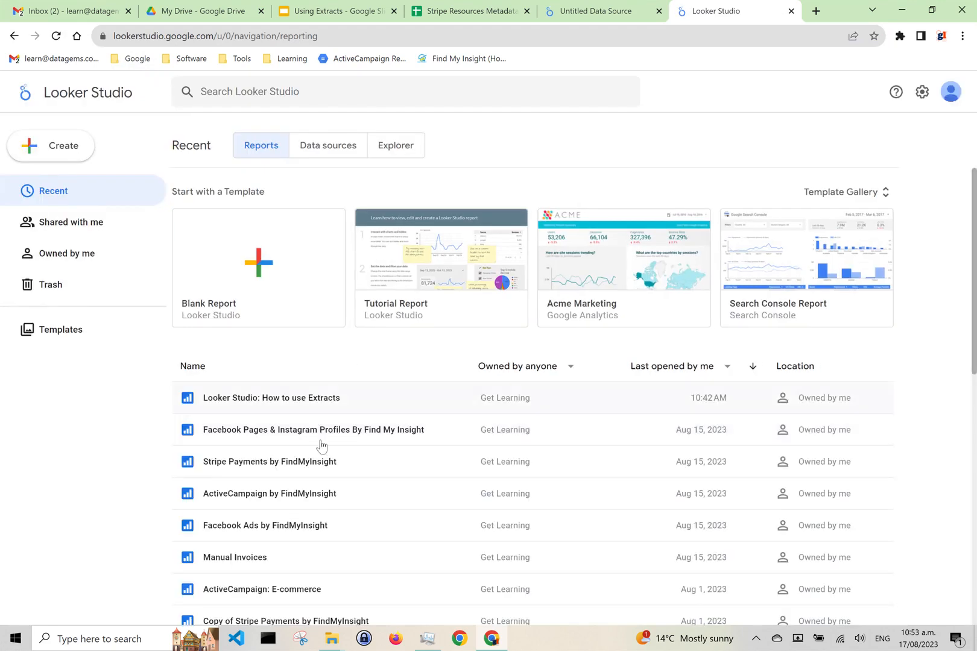
left_click(271, 403)
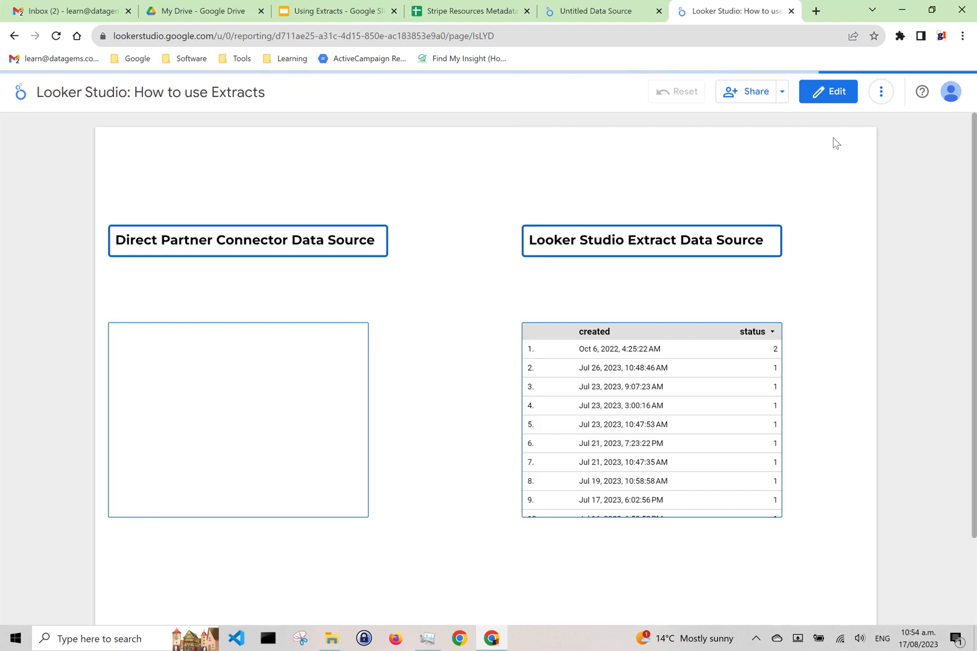
left_click(836, 96)
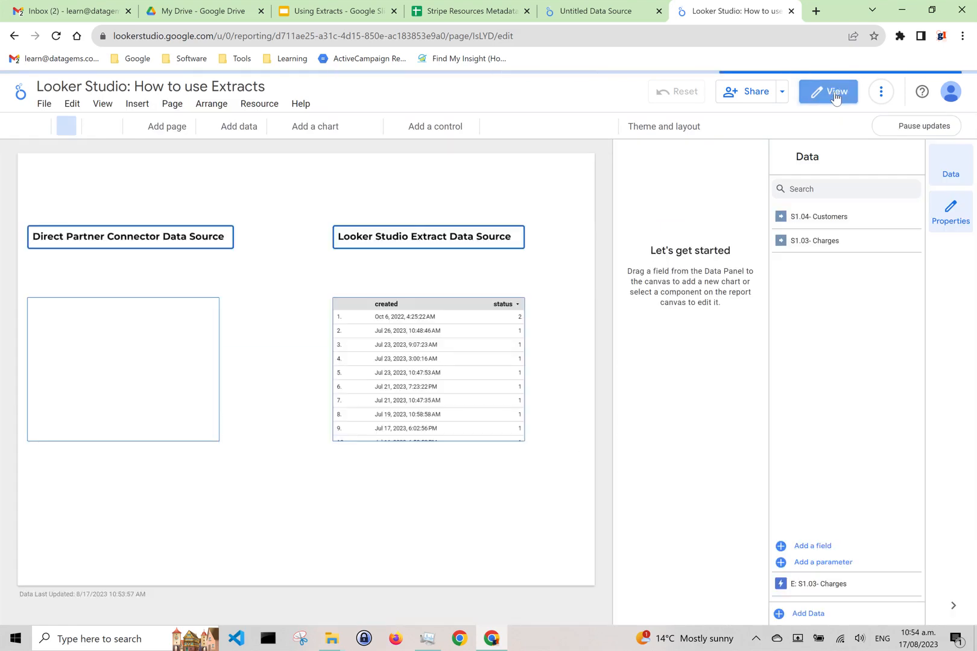
Step: Compare the setup of the extract table and the direct connector table, and check the progress of the Charges extract
left_click(463, 354)
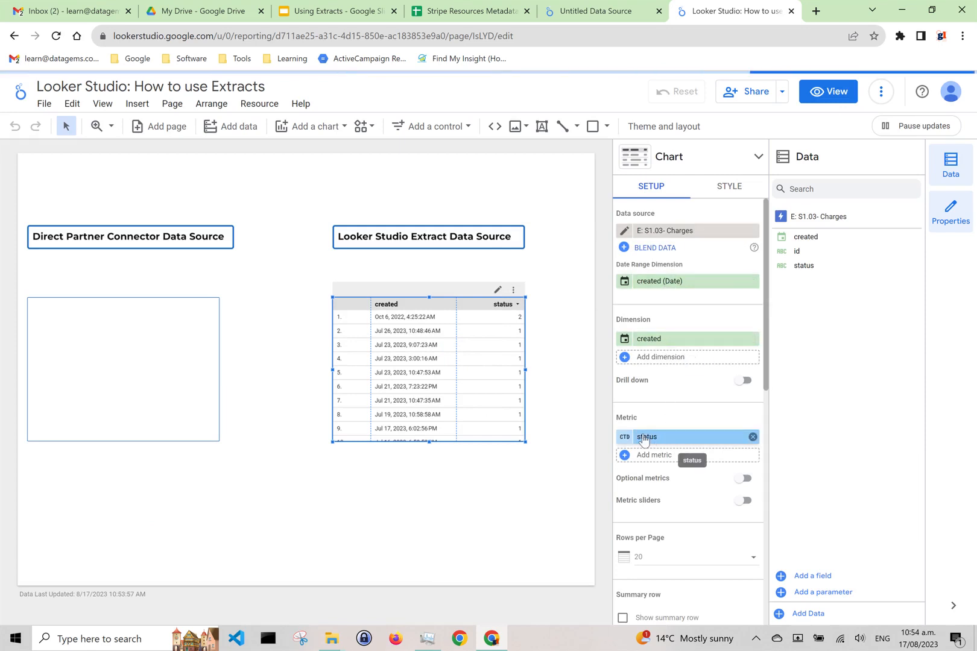
left_click(199, 342)
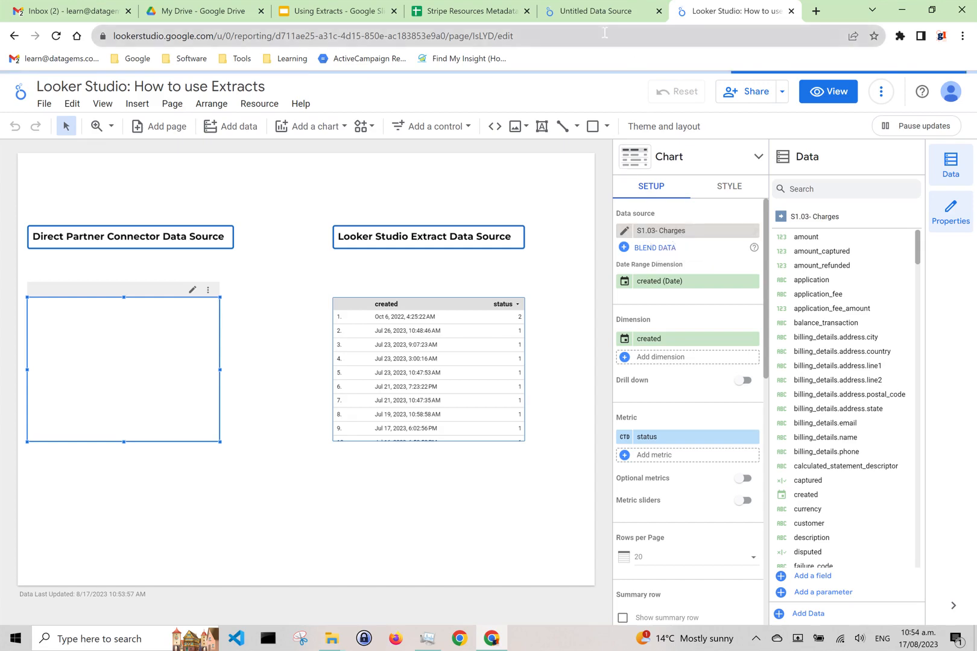
left_click(588, 11)
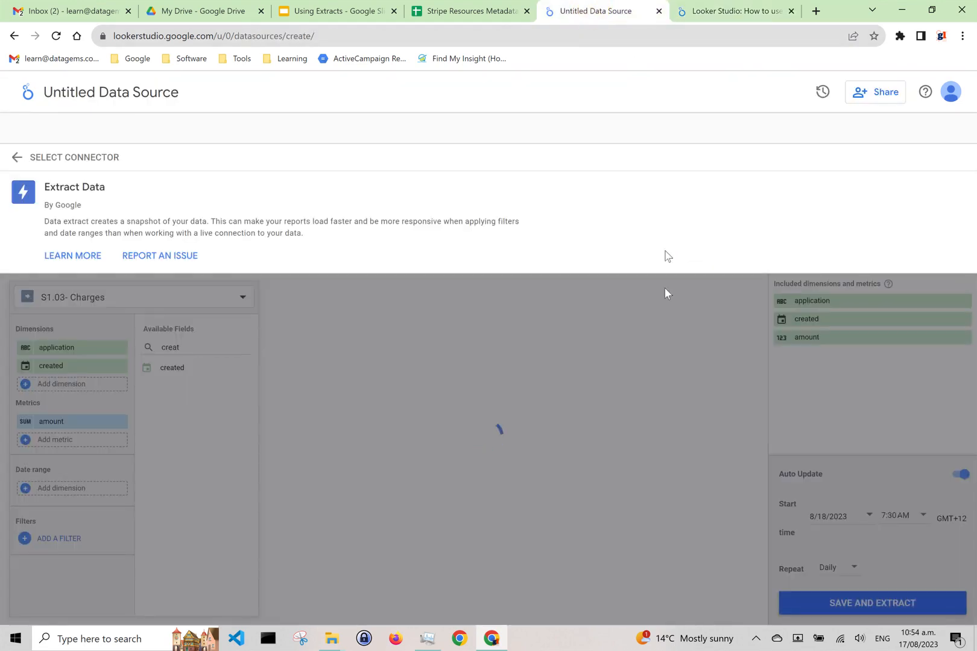
left_click(724, 13)
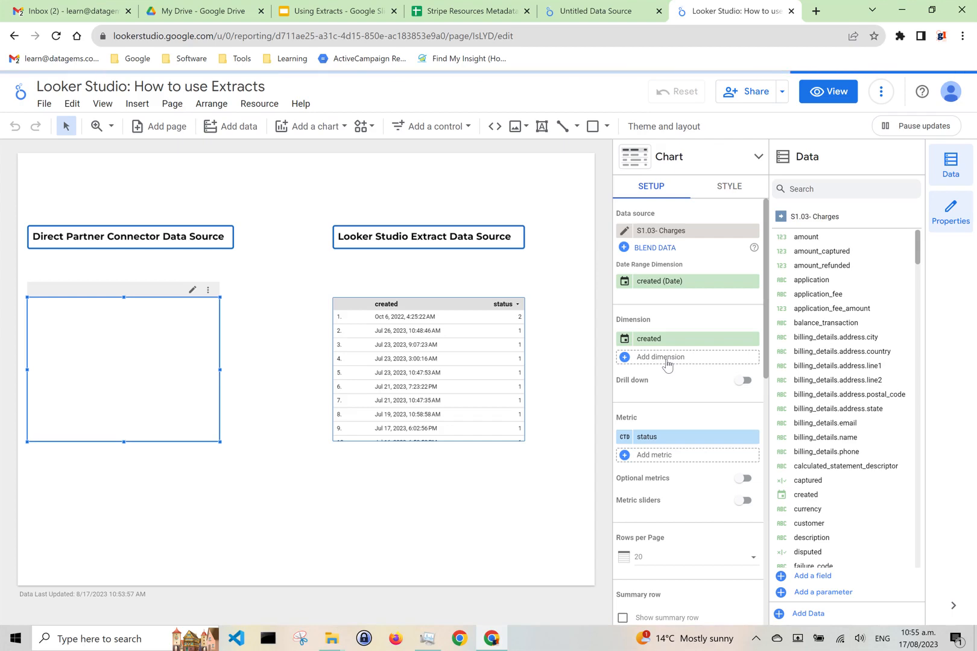
Step: Switch to the Using Extracts presentation in Google Slides and review the slides on key benefits and importance
left_click(341, 12)
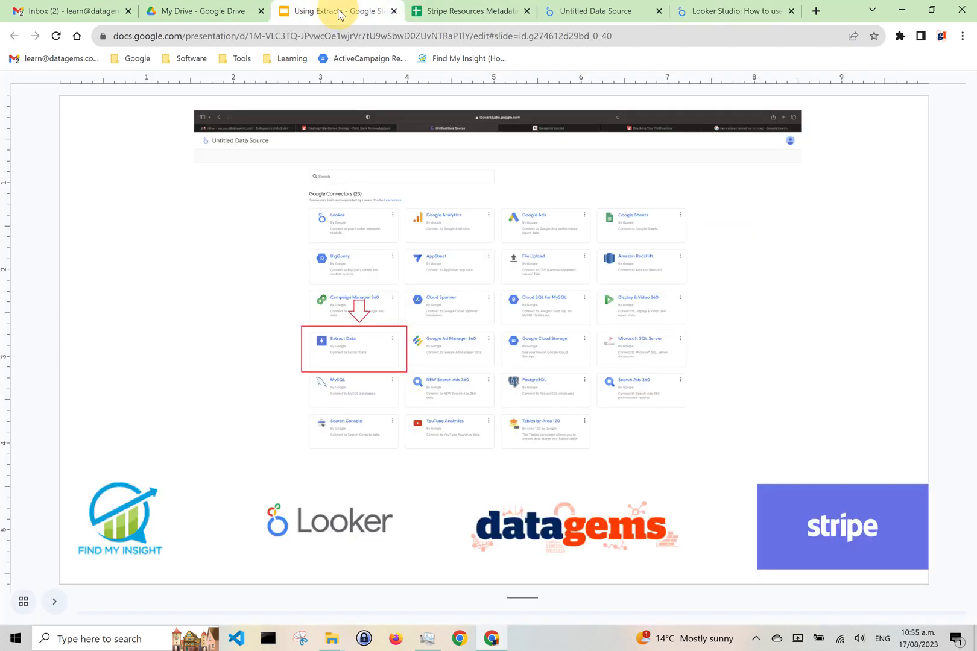
scroll(234, 235, "up", 2)
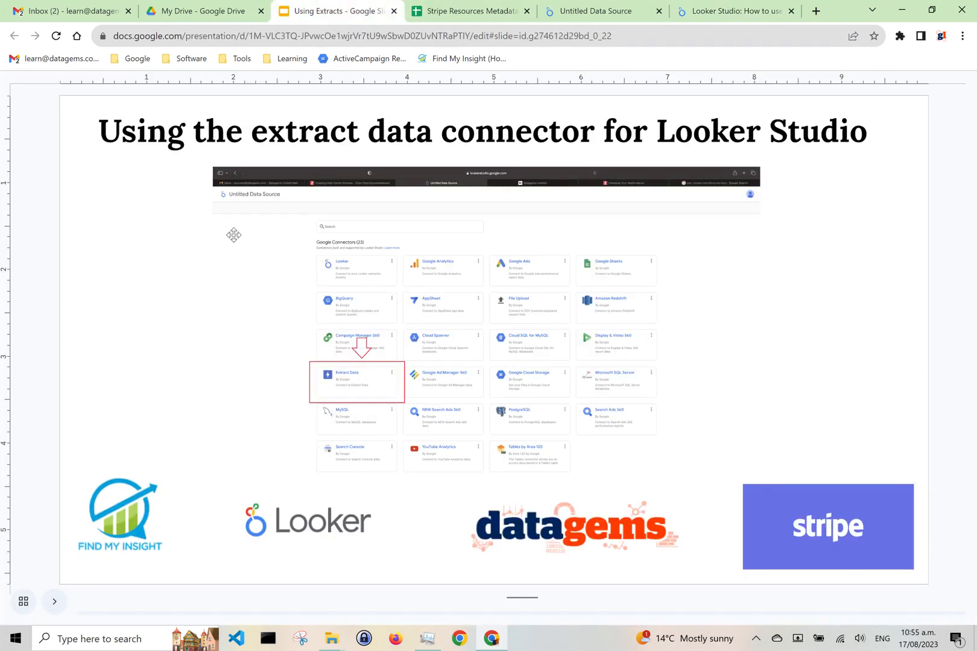
scroll(234, 235, "down", 2)
scroll(234, 235, "down", 1)
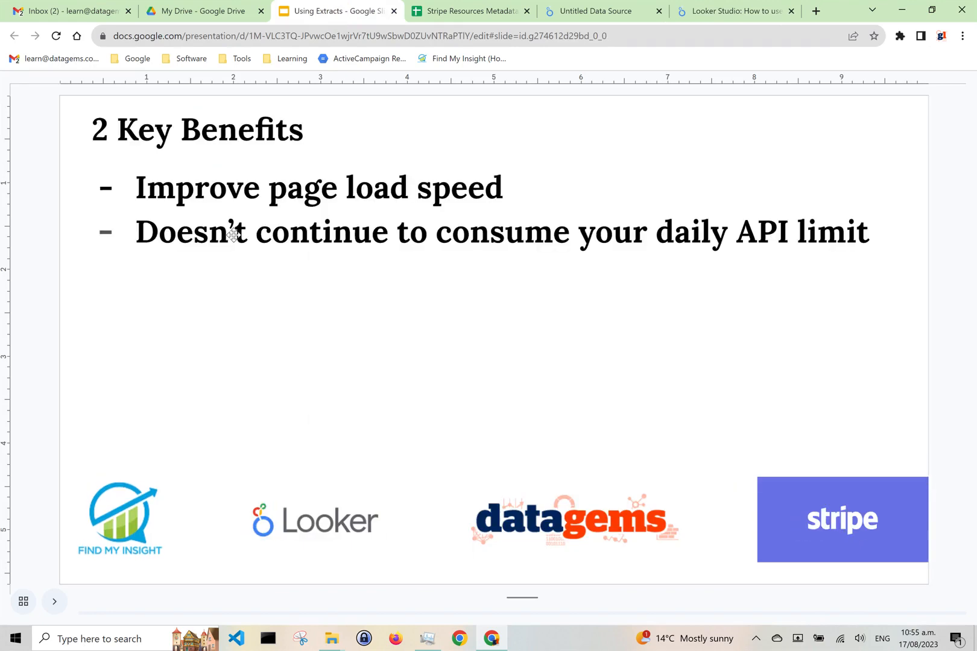
scroll(234, 235, "down", 1)
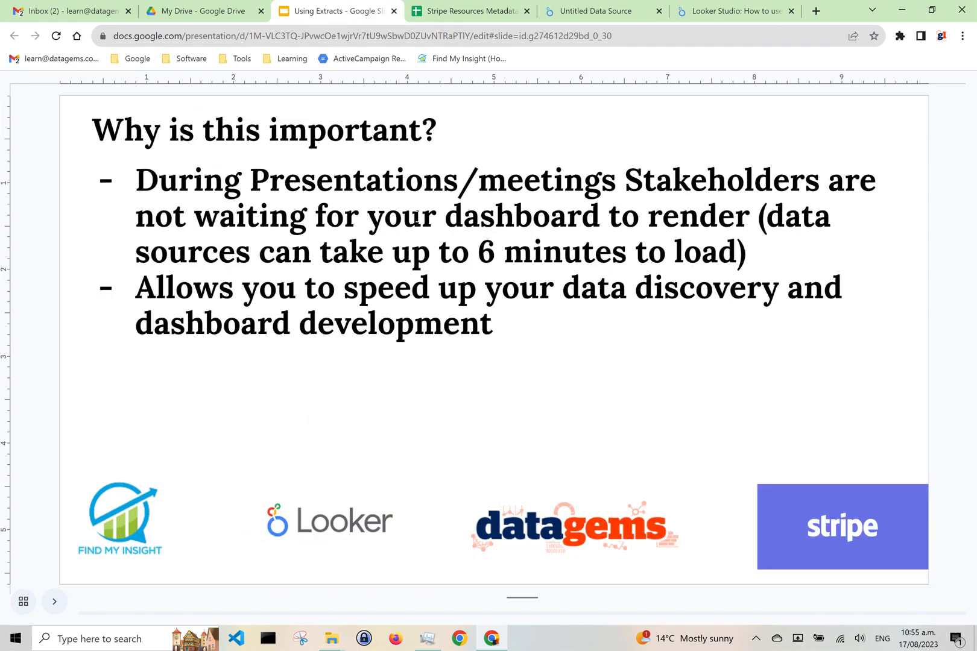
scroll(416, 215, "up", 1)
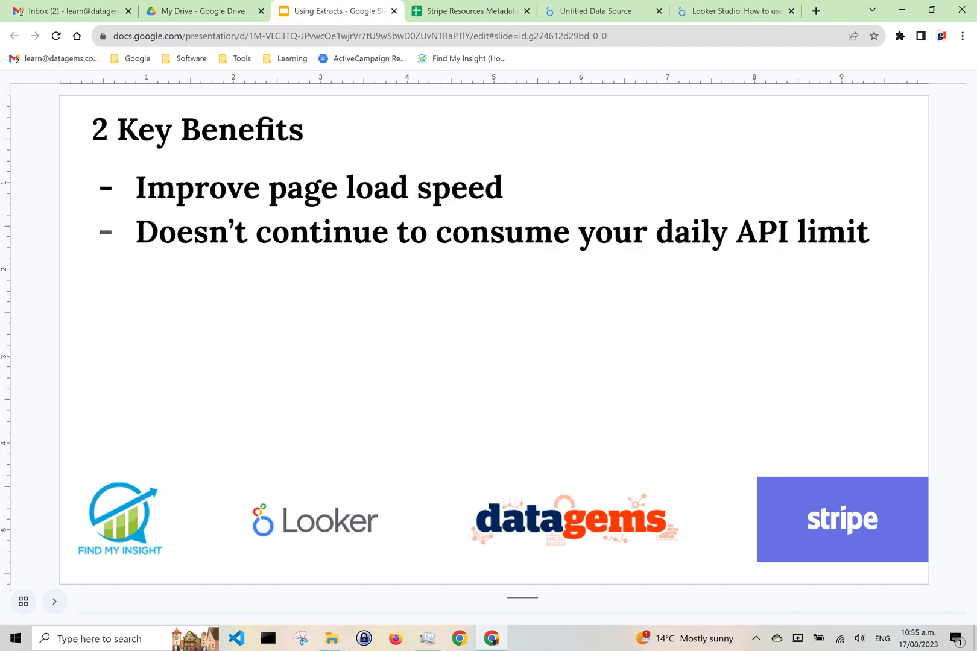
scroll(416, 218, "down", 1)
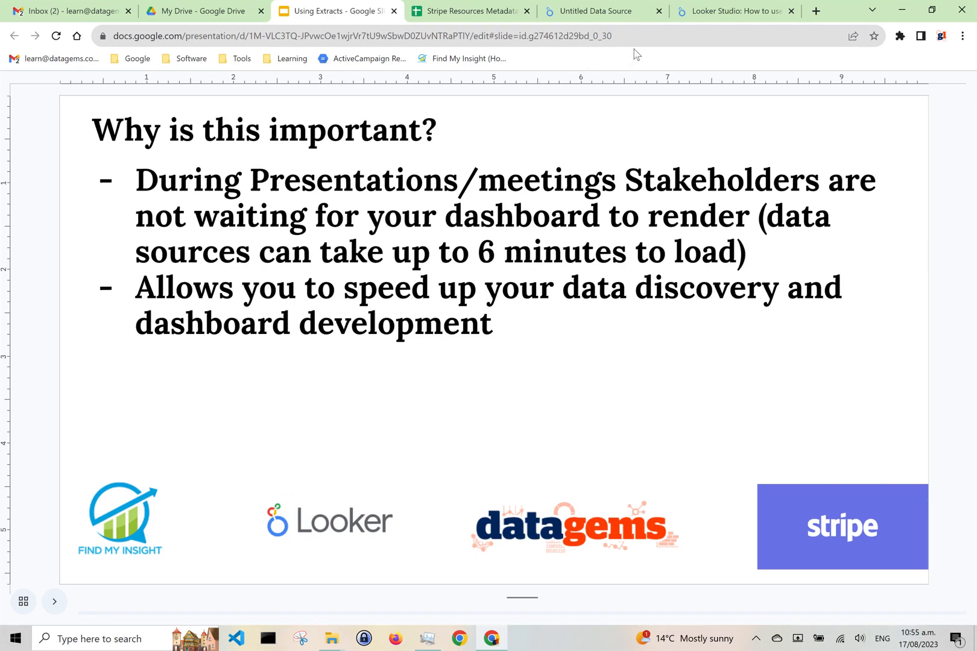
Step: Return to the Looker Studio report and add application as a second dimension of the direct connector table
left_click(733, 12)
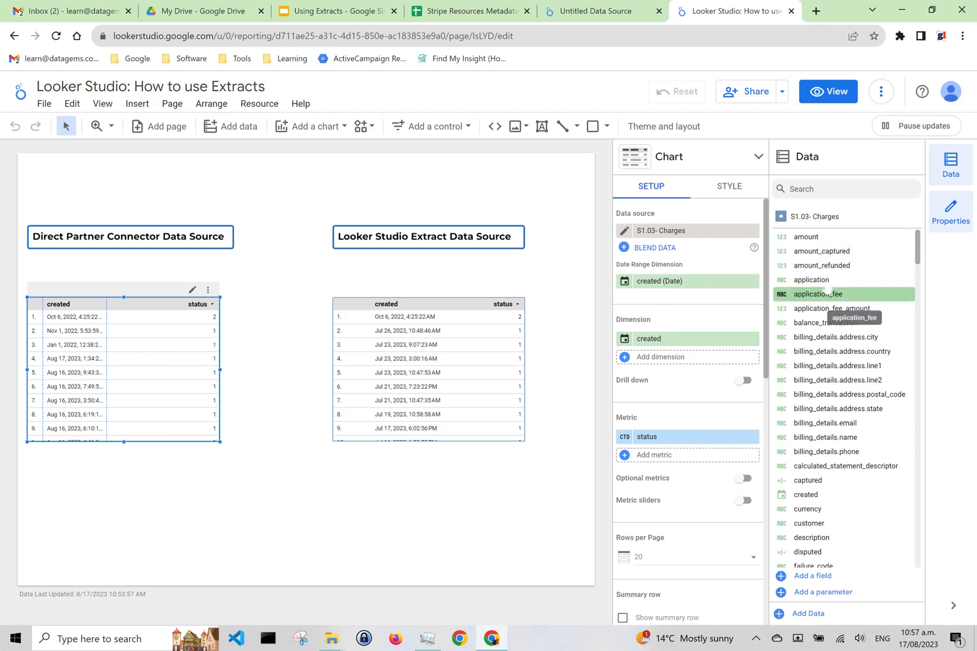
left_click_drag(811, 279, 682, 365)
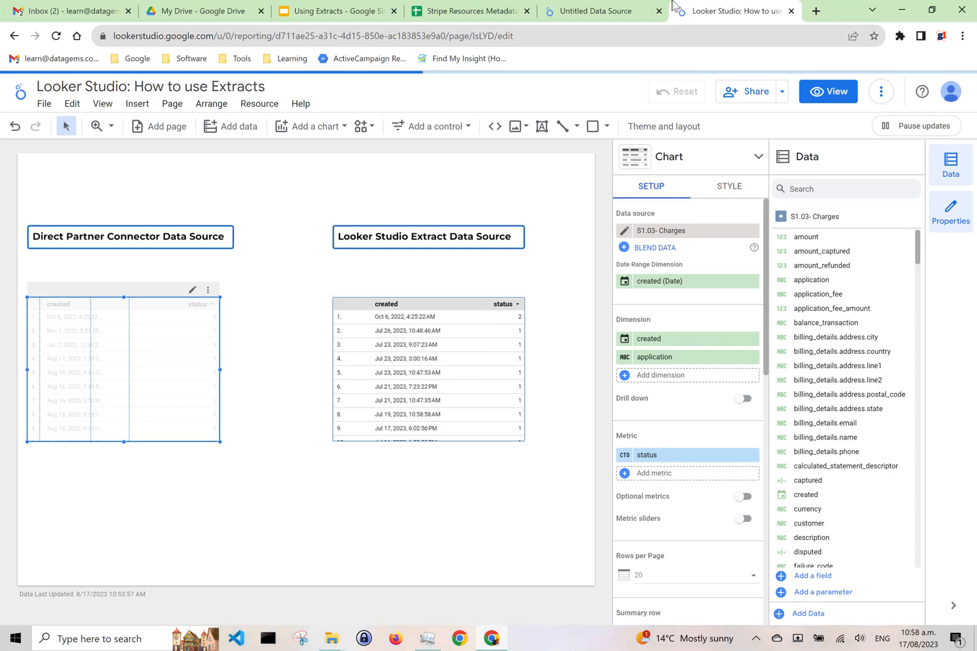
Step: Return to the untitled Charges extract data source and open it for exploration
left_click(593, 13)
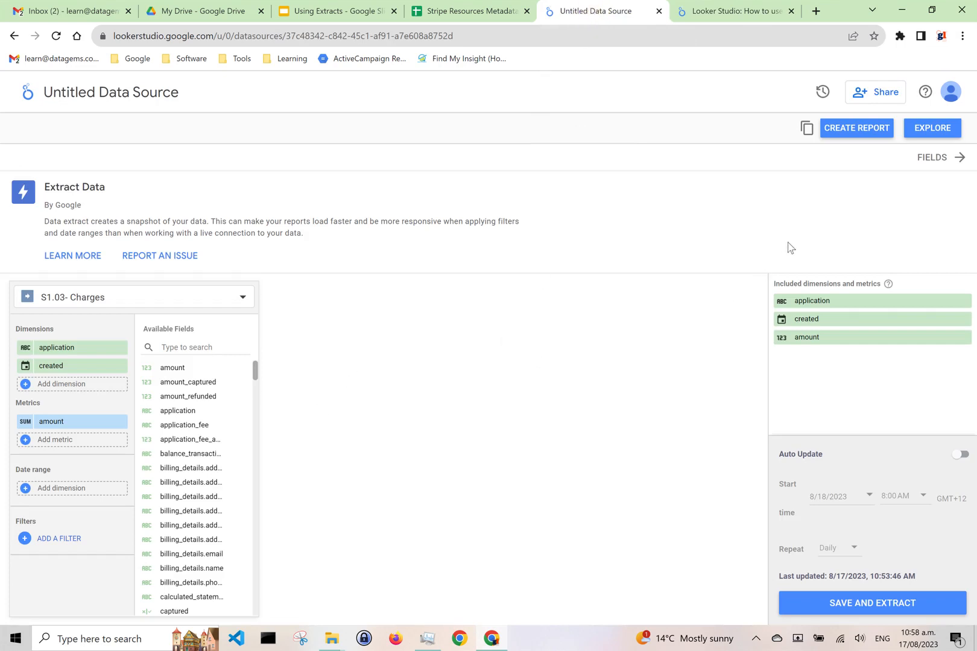
left_click(867, 609)
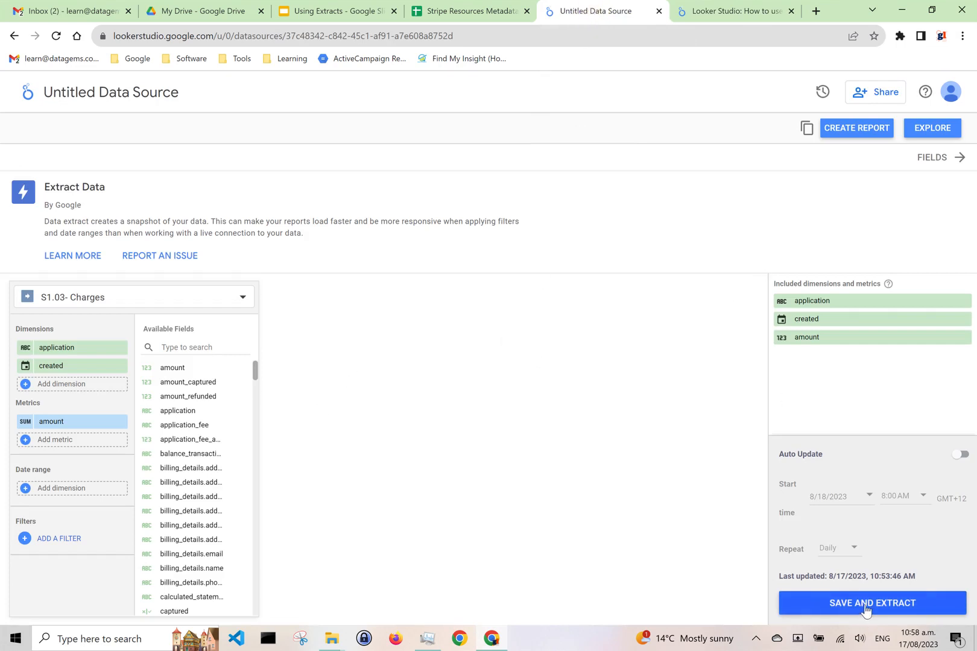
left_click(932, 129)
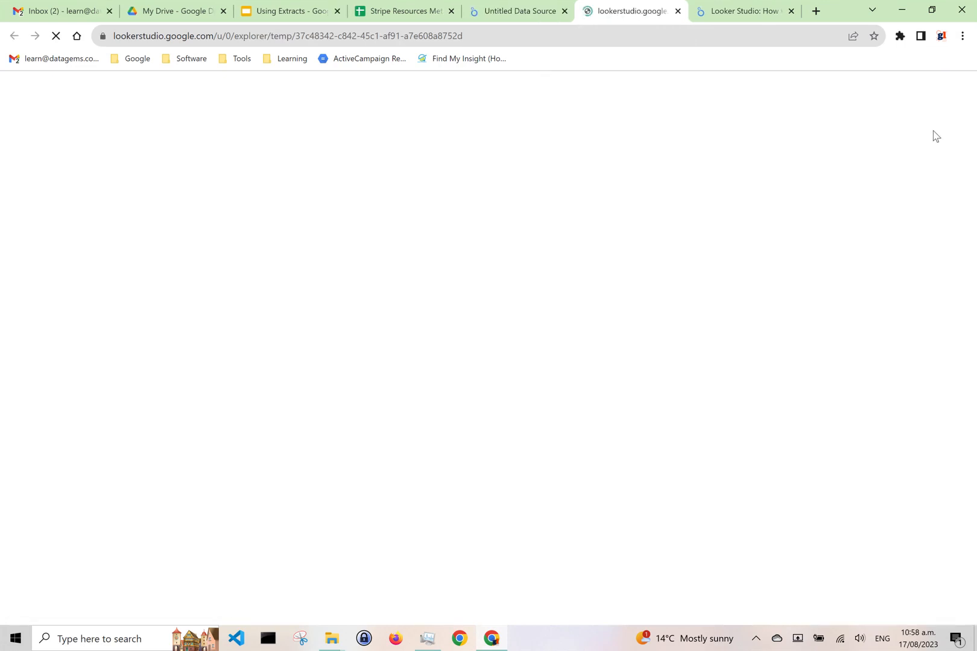